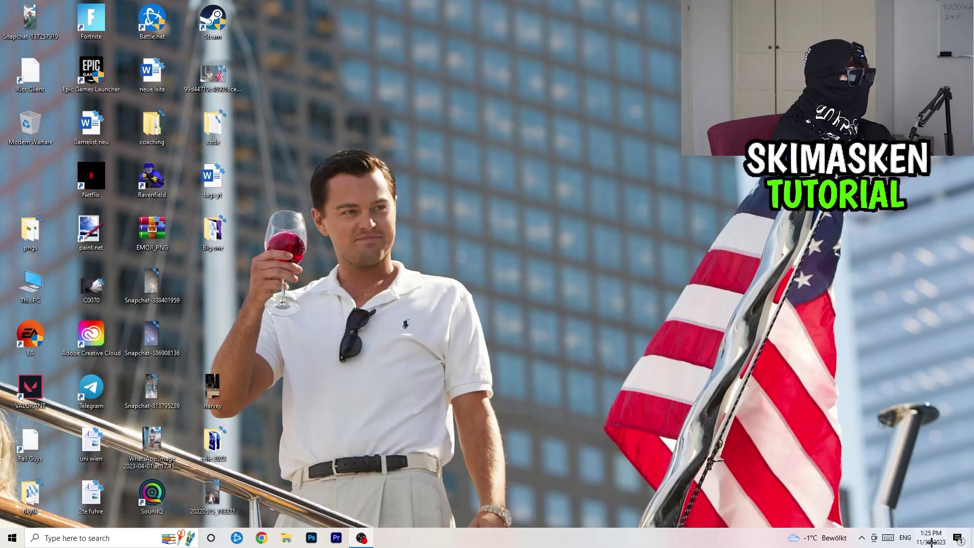
- Check the current network connection status in the system tray's network flyout and dismiss it
{"action": "left_click", "coordinate": [862, 538]}
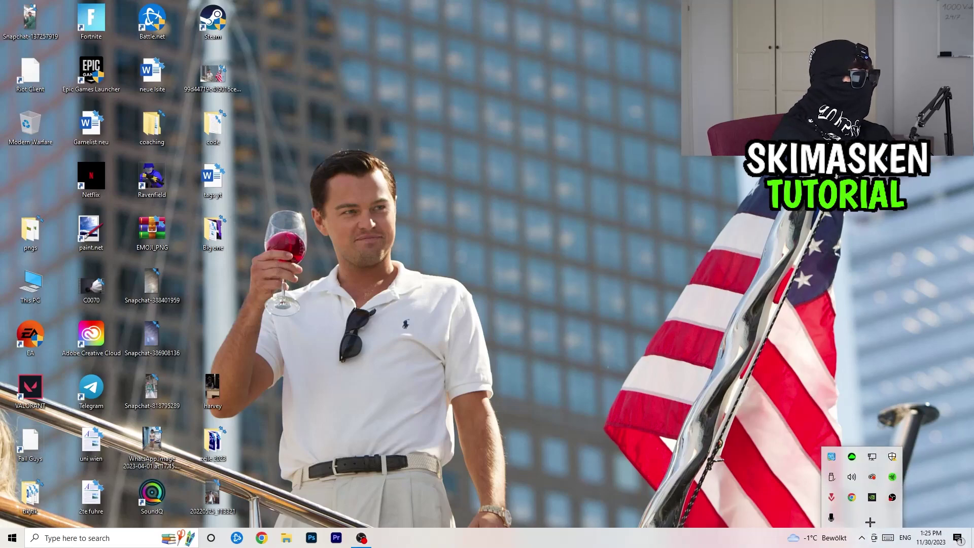
{"action": "left_click", "coordinate": [872, 456]}
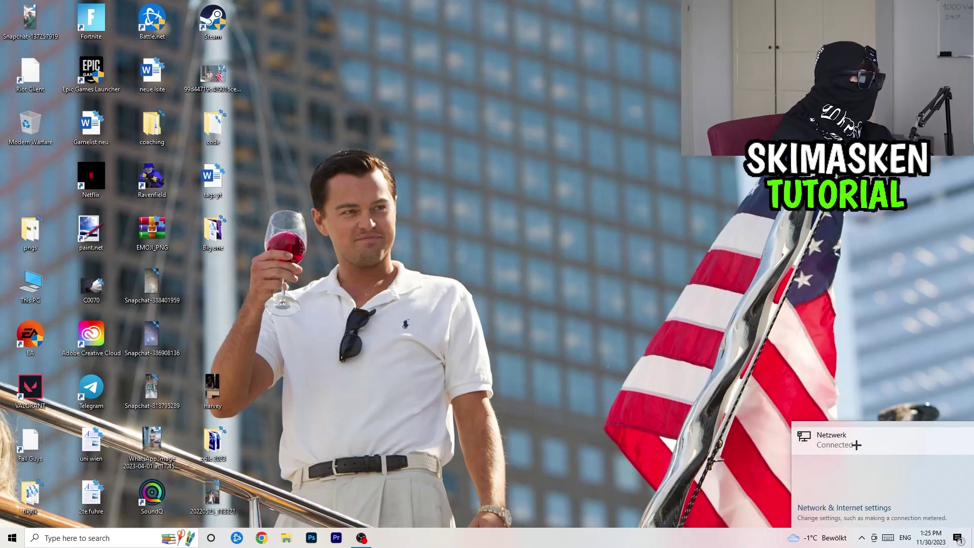
{"action": "left_click", "coordinate": [718, 226]}
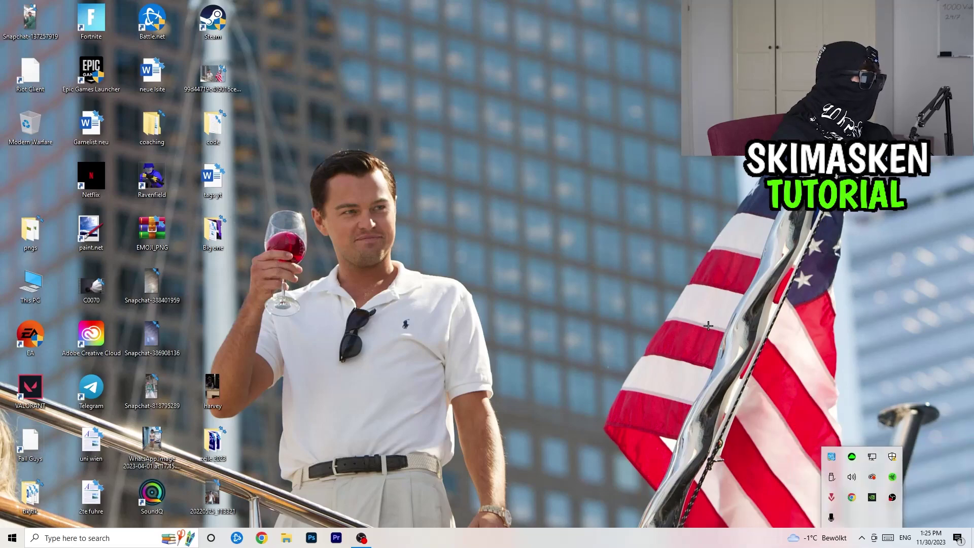
{"action": "left_click", "coordinate": [810, 374]}
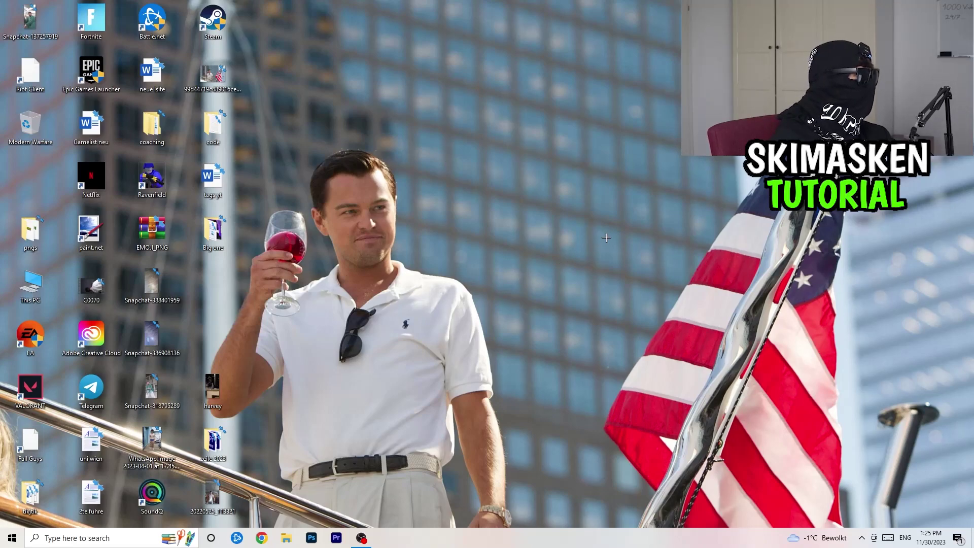
- Open Task Manager from the taskbar and maximize its window
{"action": "right_click", "coordinate": [491, 533]}
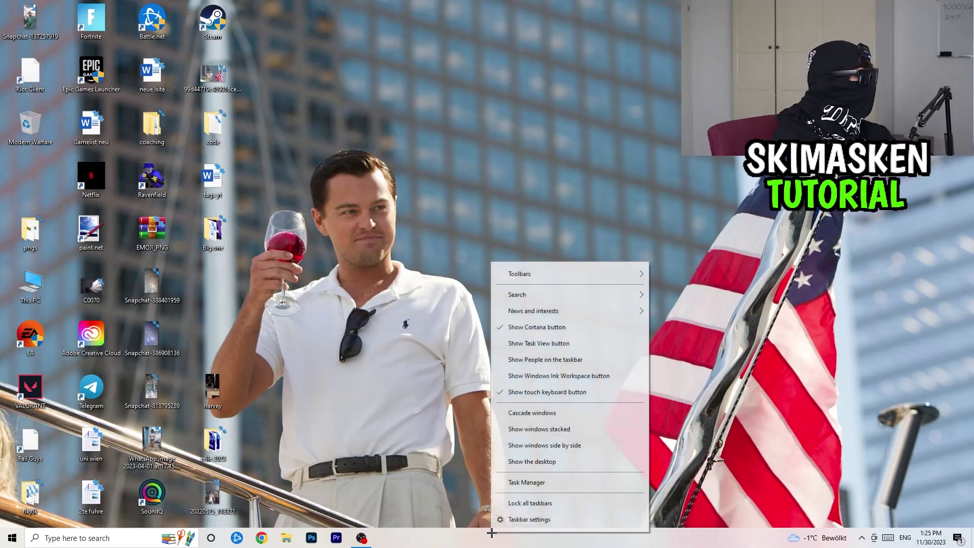
{"action": "mouse_move", "coordinate": [491, 532]}
{"action": "left_mouse_down"}
{"action": "mouse_move", "coordinate": [487, 10]}
{"action": "mouse_move", "coordinate": [491, 543]}
{"action": "left_mouse_up"}
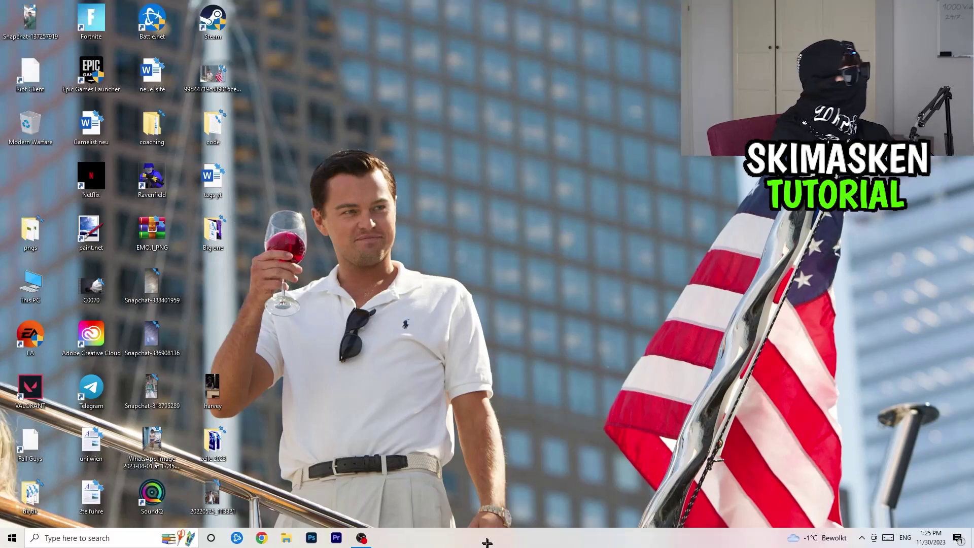
{"action": "right_click", "coordinate": [471, 544]}
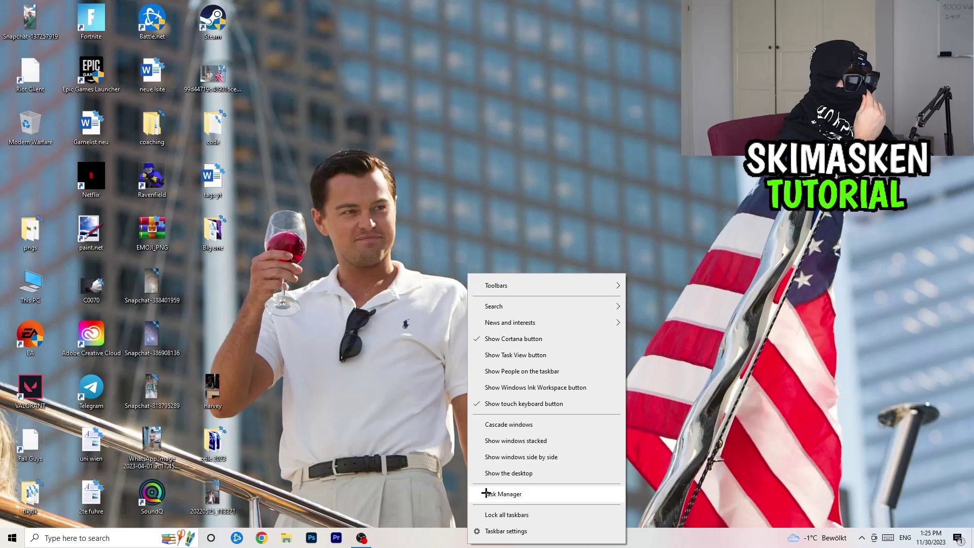
{"action": "left_click", "coordinate": [484, 492]}
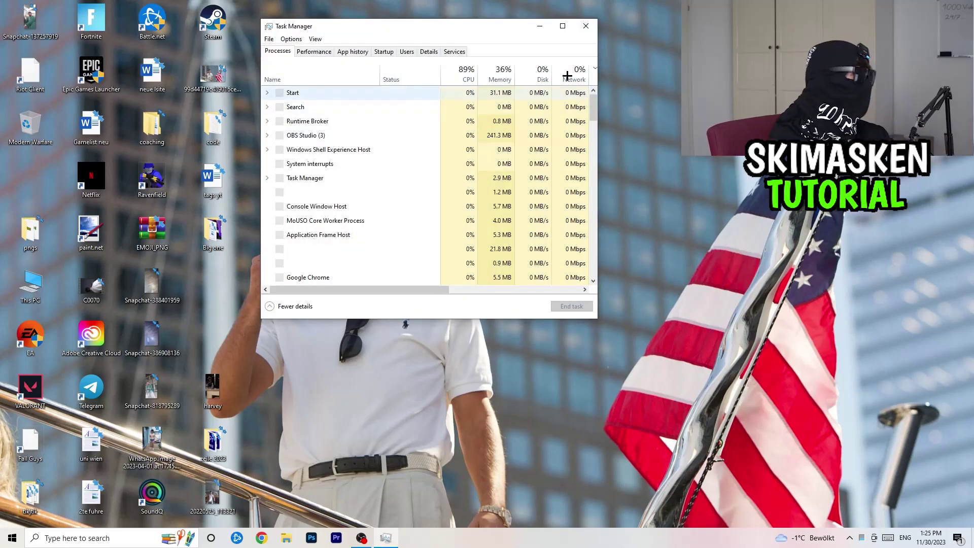
{"action": "left_click", "coordinate": [563, 25]}
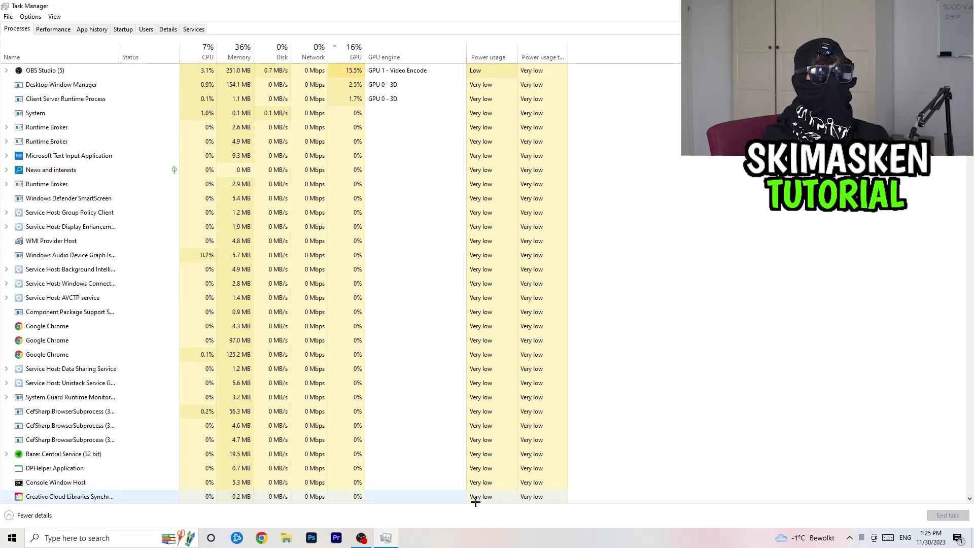
- Open Resource Monitor maximized from Task Manager's performance view and display the processes with network activity
{"action": "left_click", "coordinate": [53, 28]}
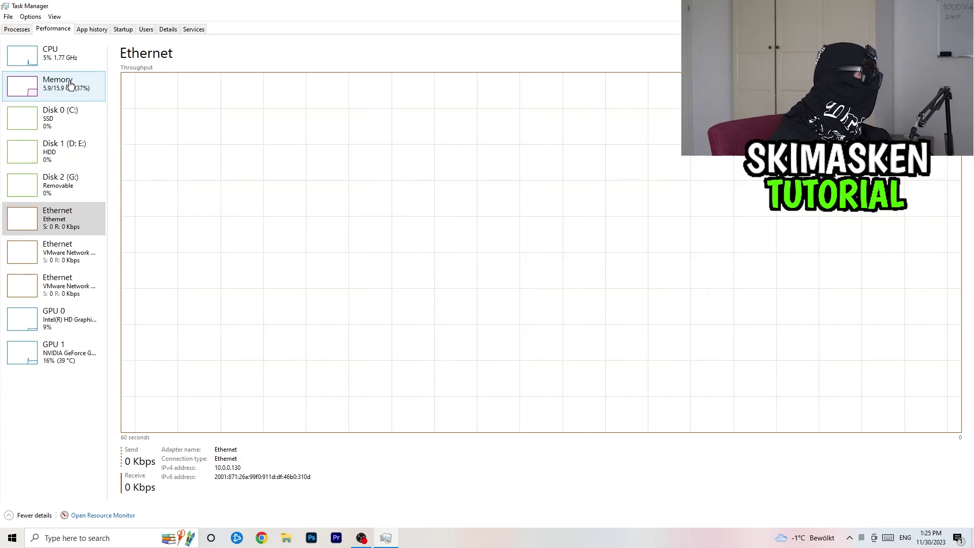
{"action": "left_click", "coordinate": [99, 517]}
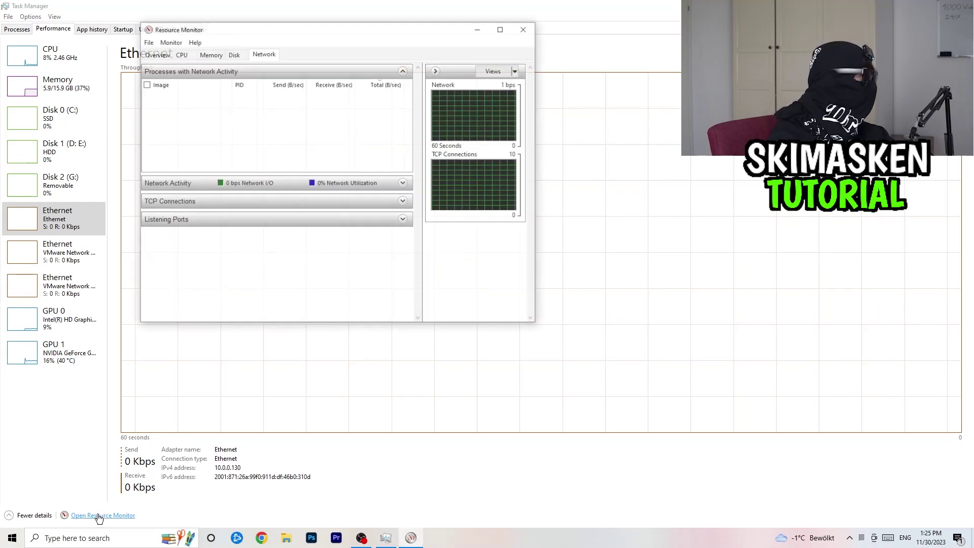
{"action": "left_click", "coordinate": [502, 28]}
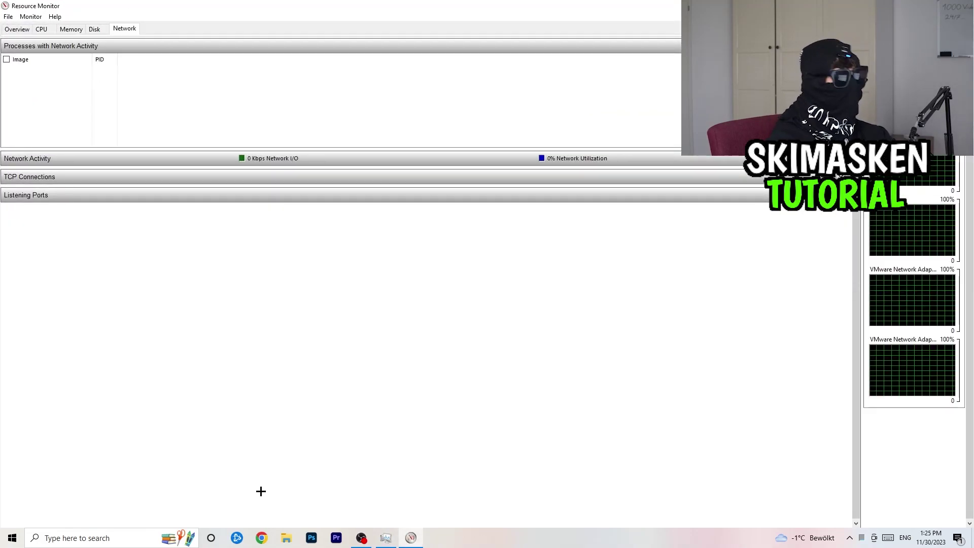
{"action": "left_click", "coordinate": [17, 29]}
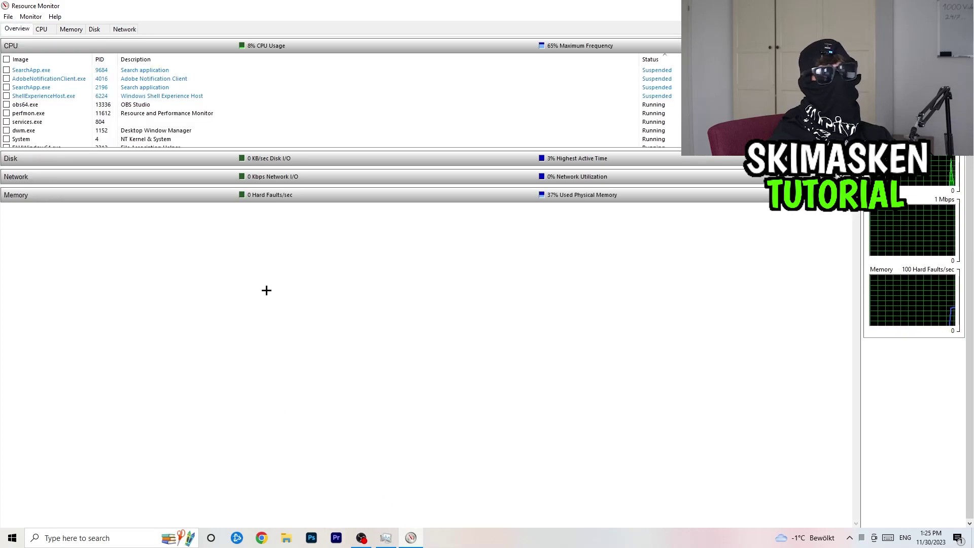
{"action": "left_click", "coordinate": [125, 28]}
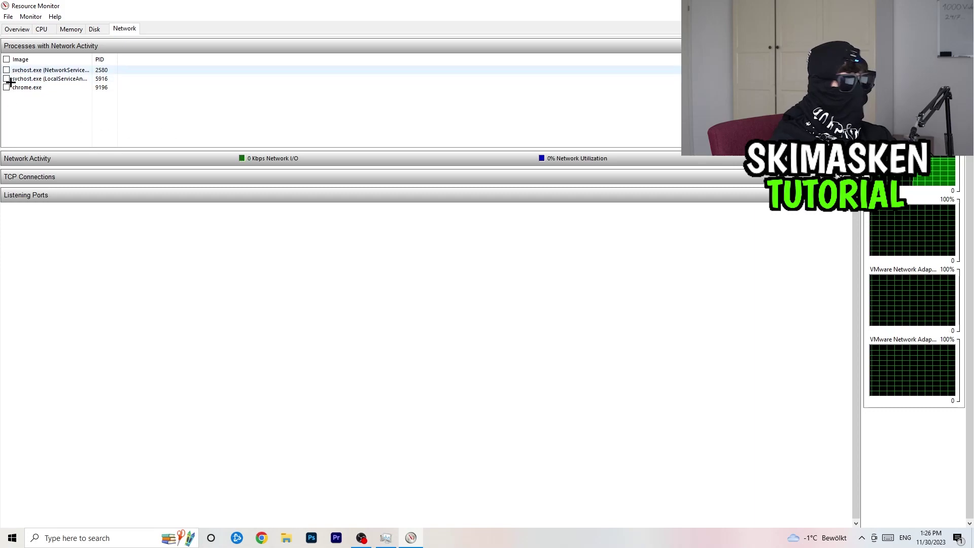
- View the available actions for the svchost.exe and chrome.exe network processes, and close Resource Monitor and Task Manager
{"action": "right_click", "coordinate": [45, 69]}
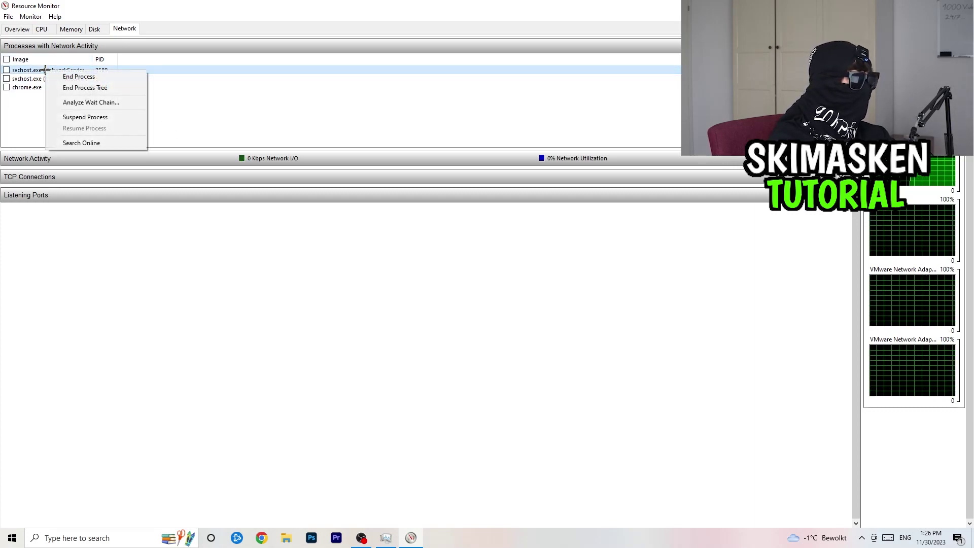
{"action": "left_click", "coordinate": [663, 250]}
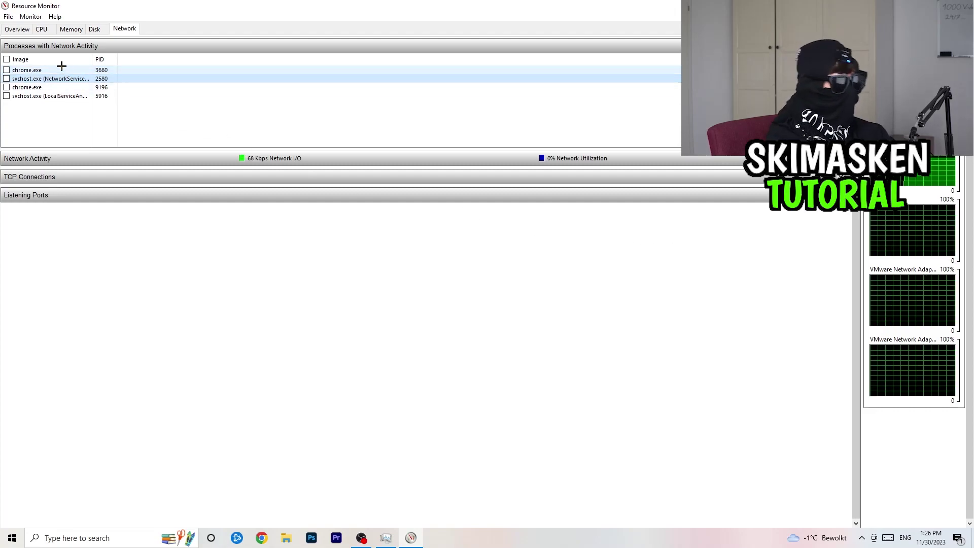
{"action": "right_click", "coordinate": [63, 70]}
{"action": "left_click", "coordinate": [226, 254]}
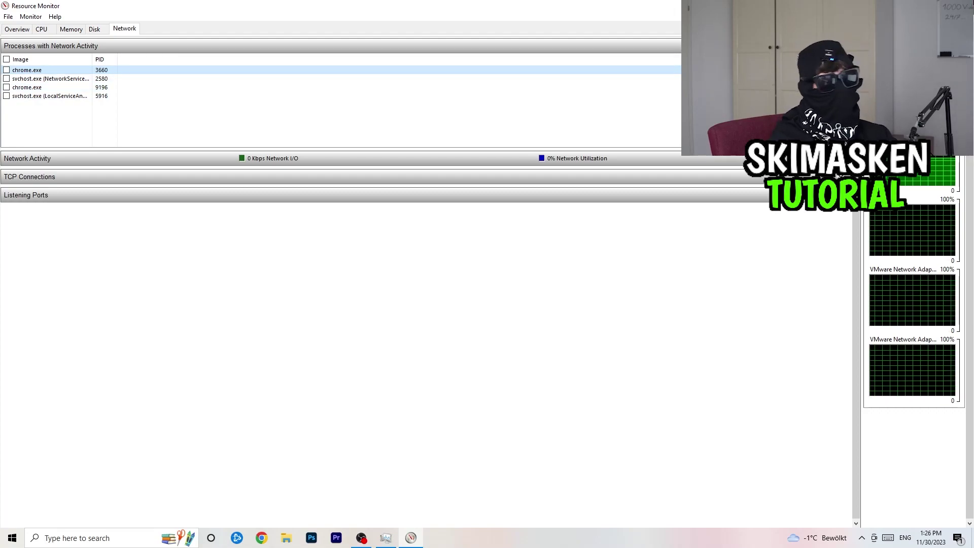
{"action": "key", "text": "alt+F4"}
{"action": "key", "text": "alt+F4"}
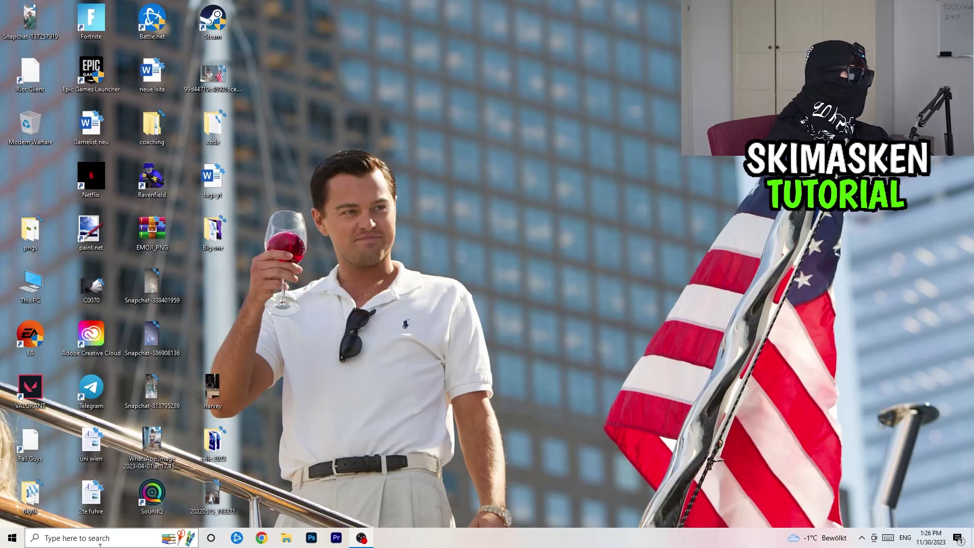
- Open the network adapter options from the Network & Internet page of Windows Settings
{"action": "left_click", "coordinate": [3, 541]}
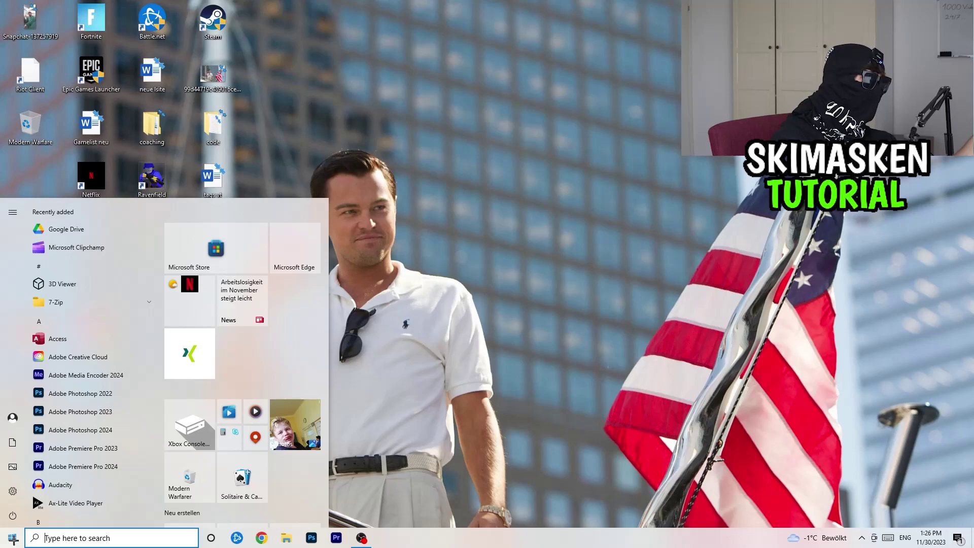
{"action": "left_click", "coordinate": [13, 491]}
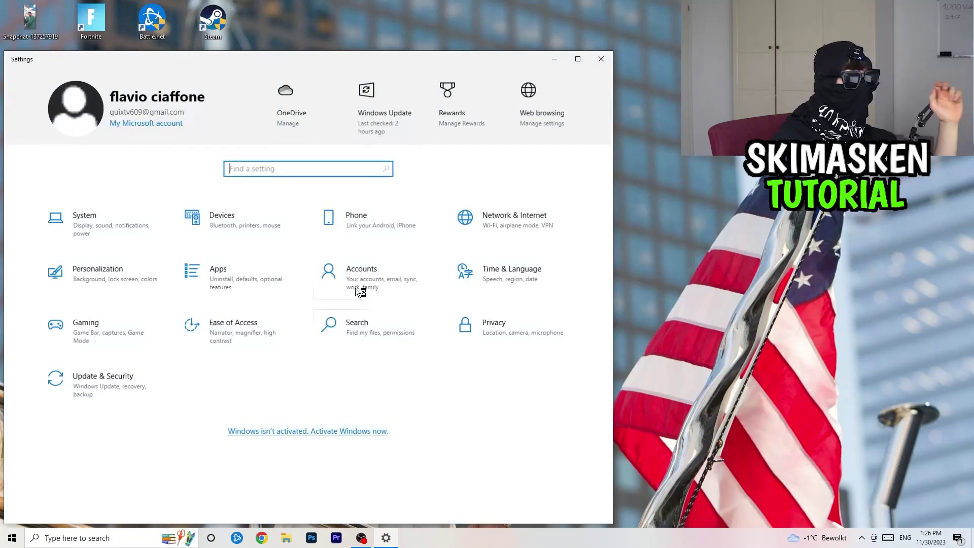
{"action": "key", "text": "super+Up"}
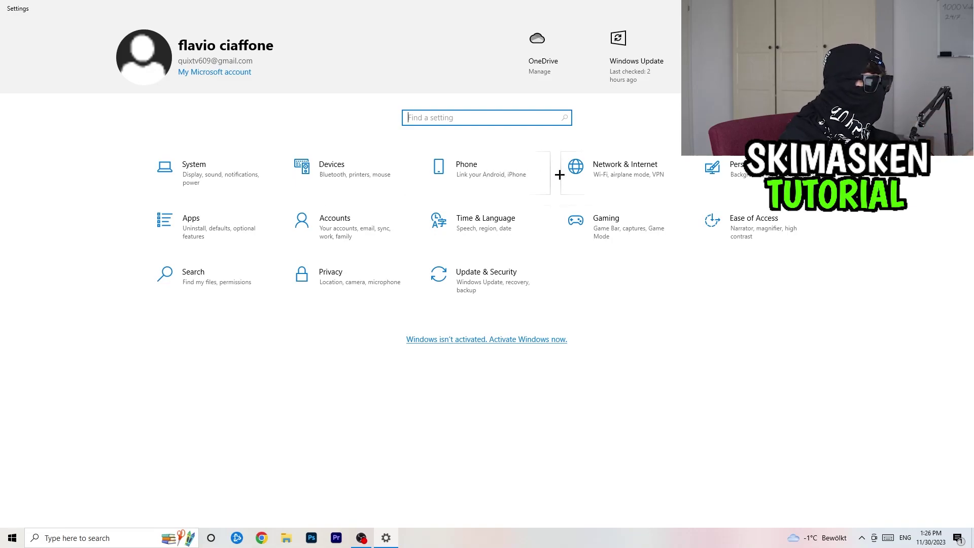
{"action": "left_click", "coordinate": [607, 168]}
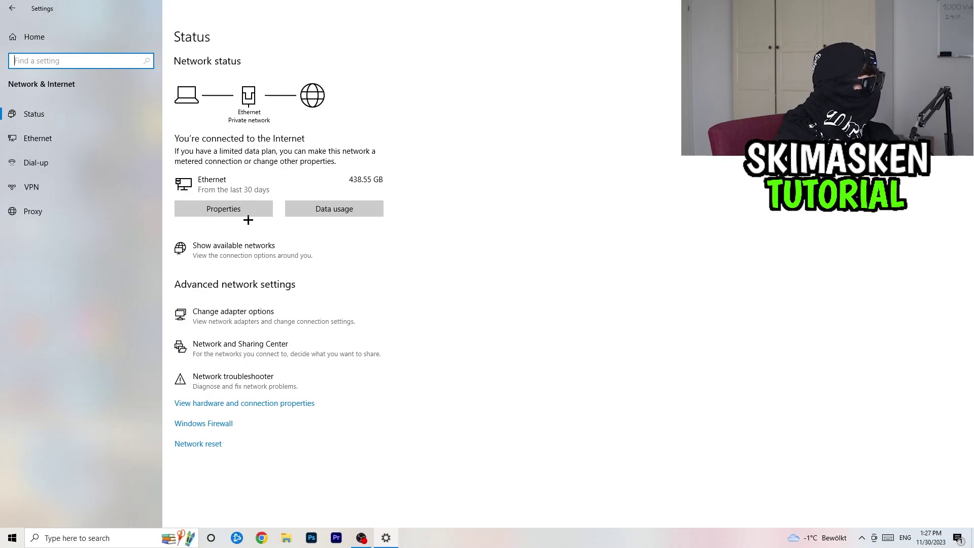
{"action": "left_click", "coordinate": [249, 312]}
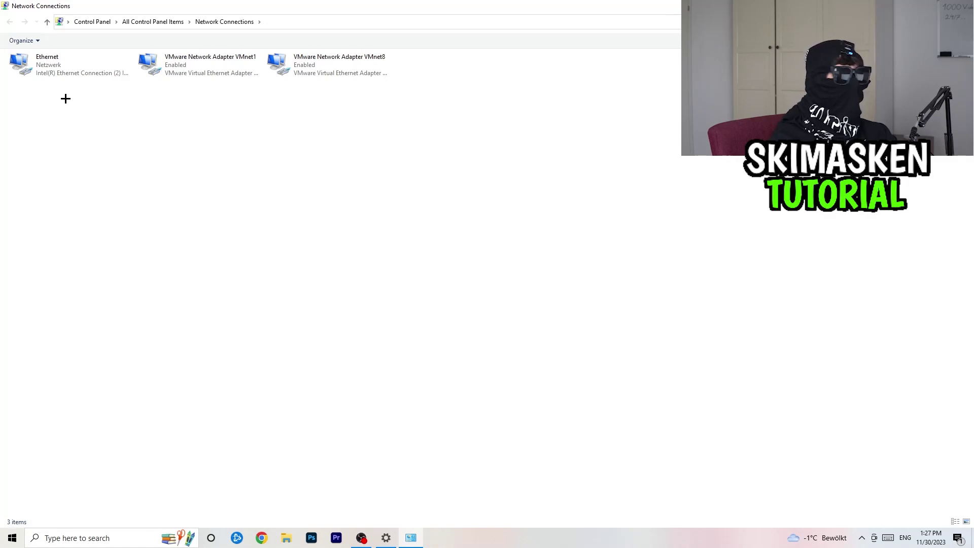
- Disable and re-enable the Ethernet adapter, and close the Network Connections window
{"action": "right_click", "coordinate": [75, 66]}
{"action": "left_click", "coordinate": [105, 75]}
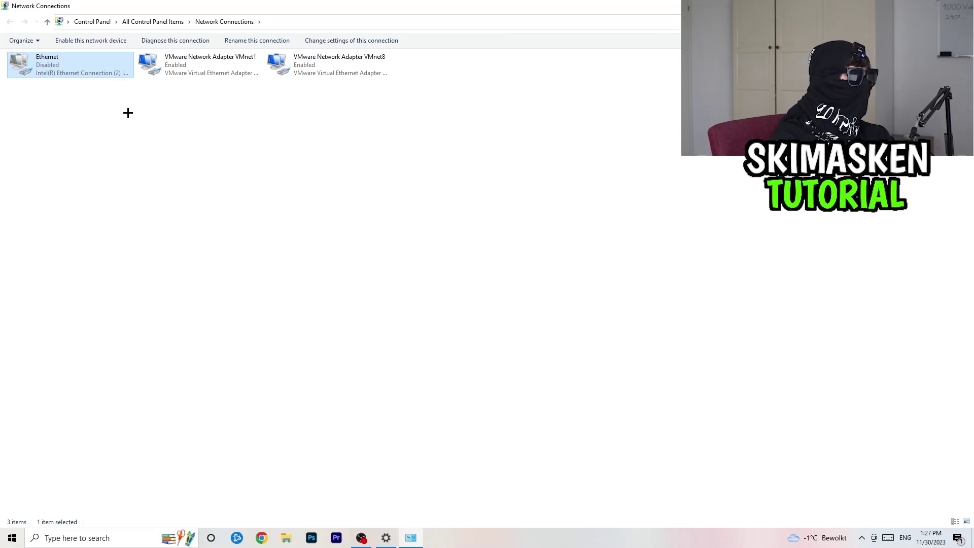
{"action": "right_click", "coordinate": [77, 62]}
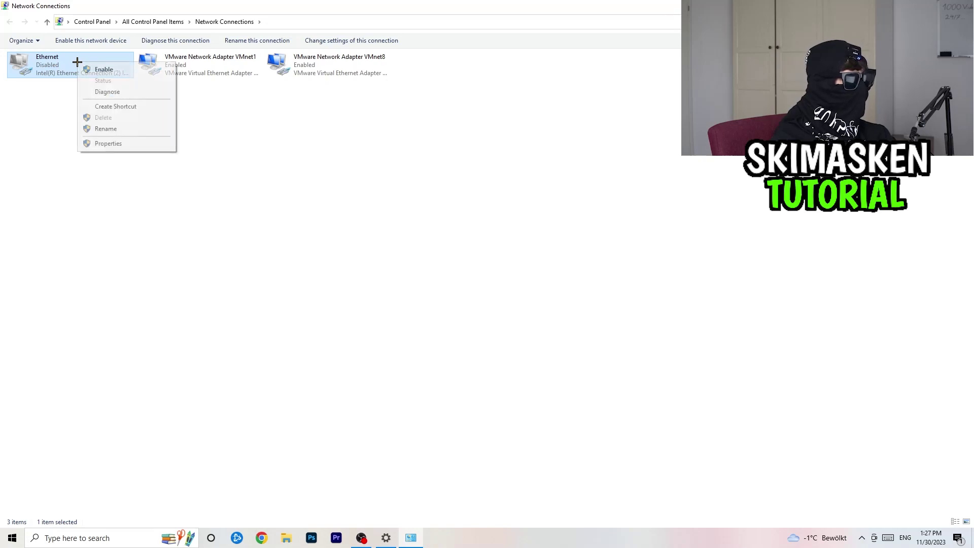
{"action": "left_click", "coordinate": [120, 69]}
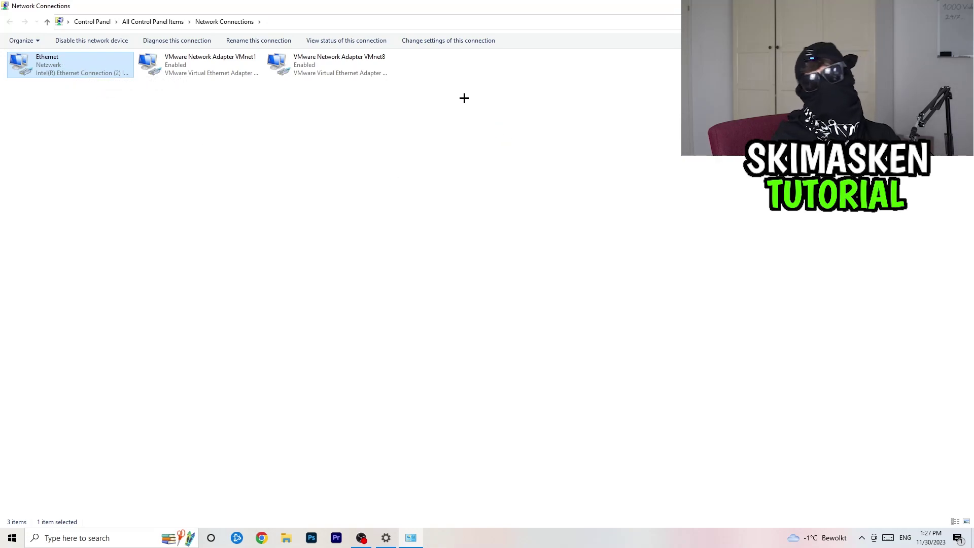
{"action": "left_click", "coordinate": [961, 6]}
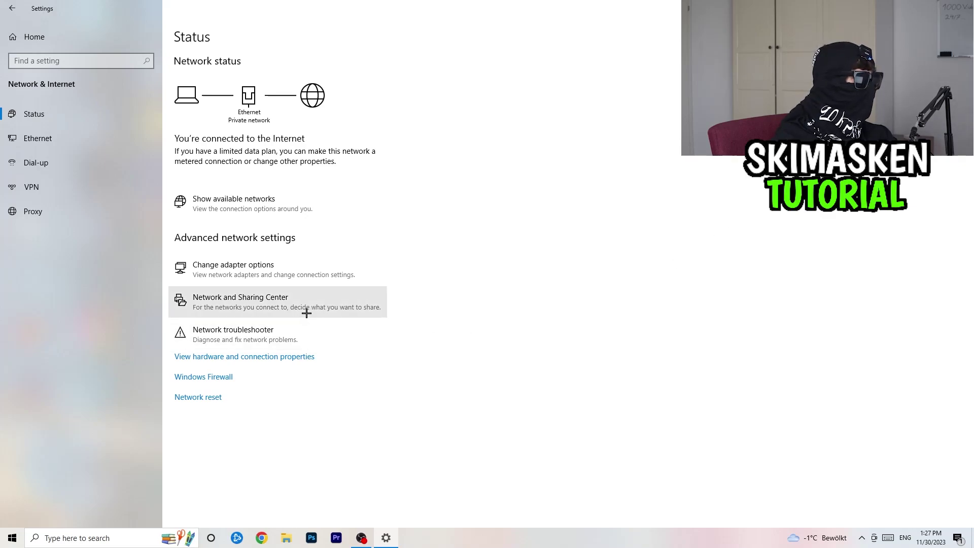
- View the Troubleshoot settings page through the Network and Sharing Center and return to the network status page
{"action": "left_click", "coordinate": [286, 311]}
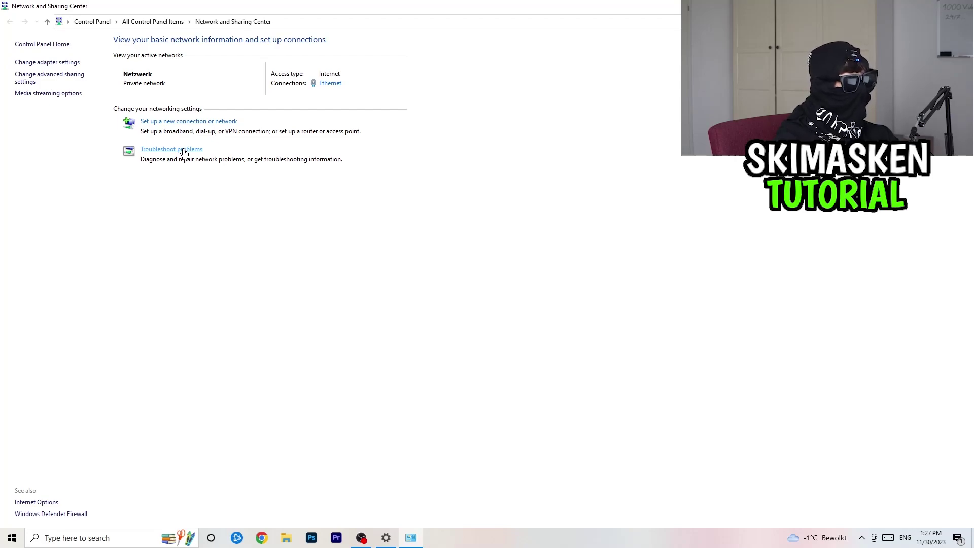
{"action": "left_click", "coordinate": [183, 149]}
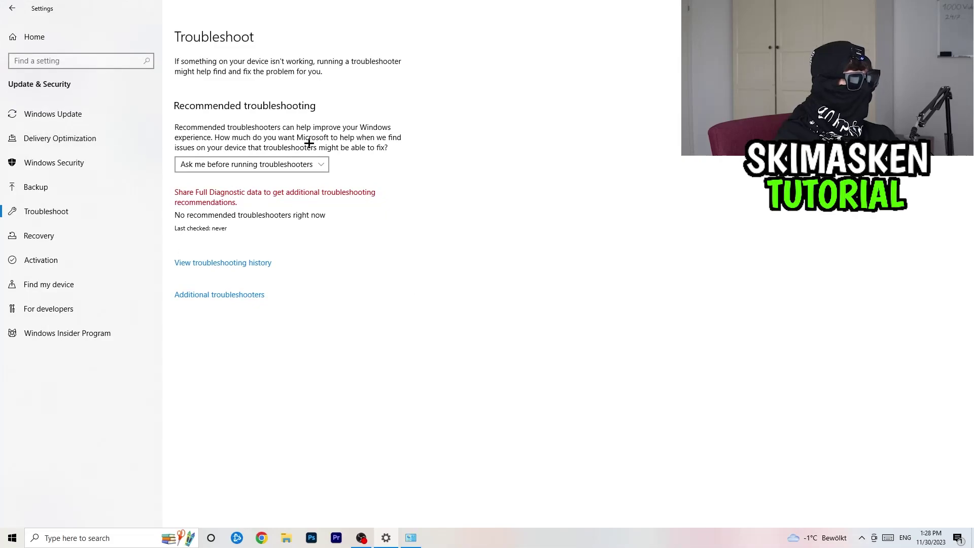
{"action": "left_click", "coordinate": [12, 9]}
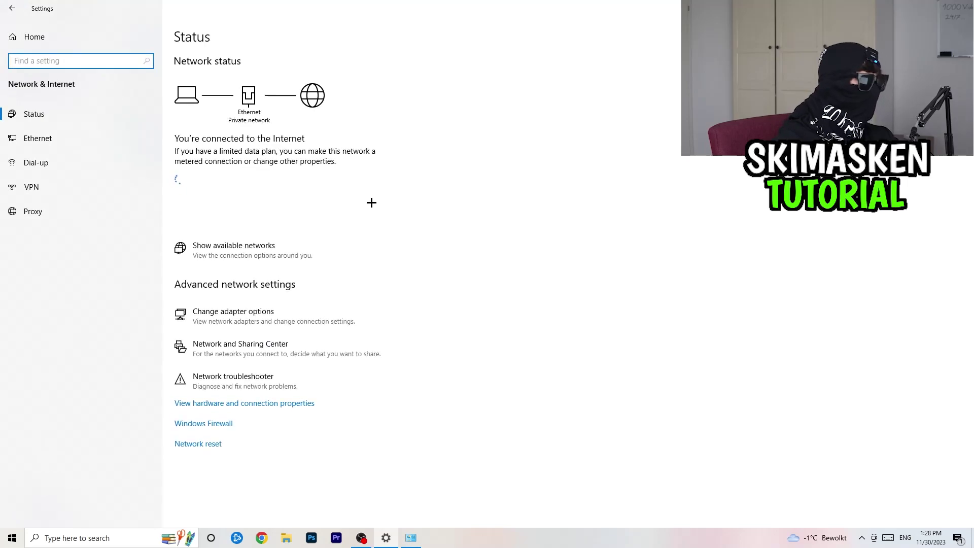
- Open the Ethernet connection's properties from a maximized Network and Sharing Center and place the dialog beside the Ethernet Status window
{"action": "left_click", "coordinate": [309, 340]}
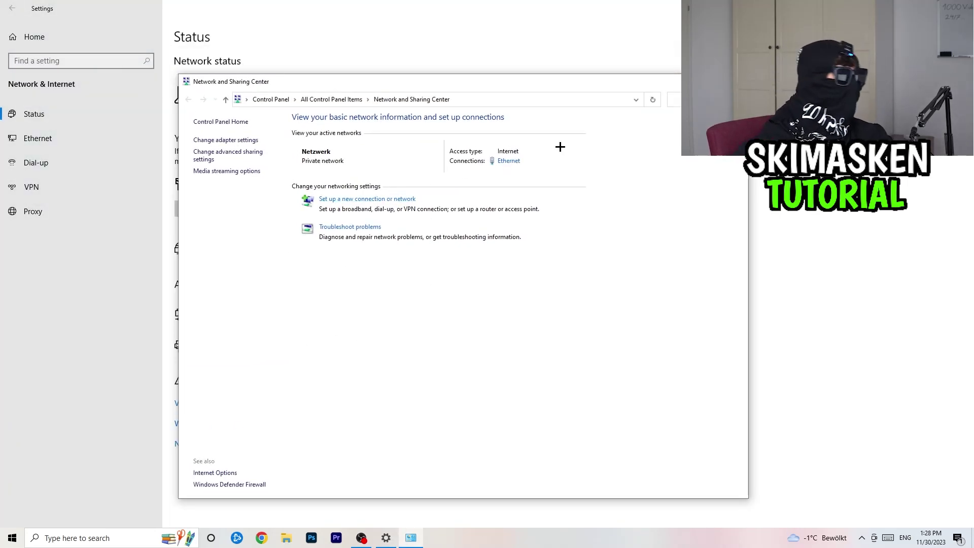
{"action": "left_click", "coordinate": [713, 82]}
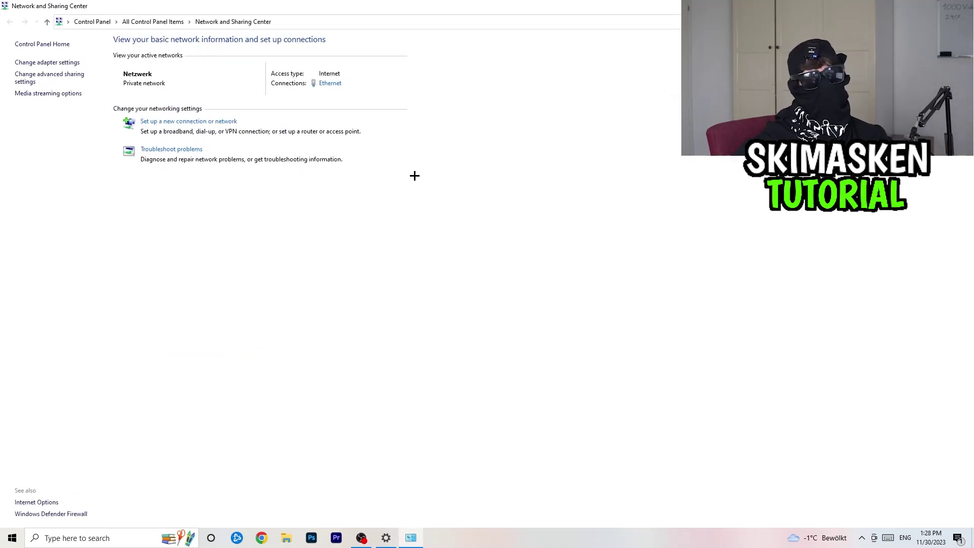
{"action": "left_click", "coordinate": [330, 84]}
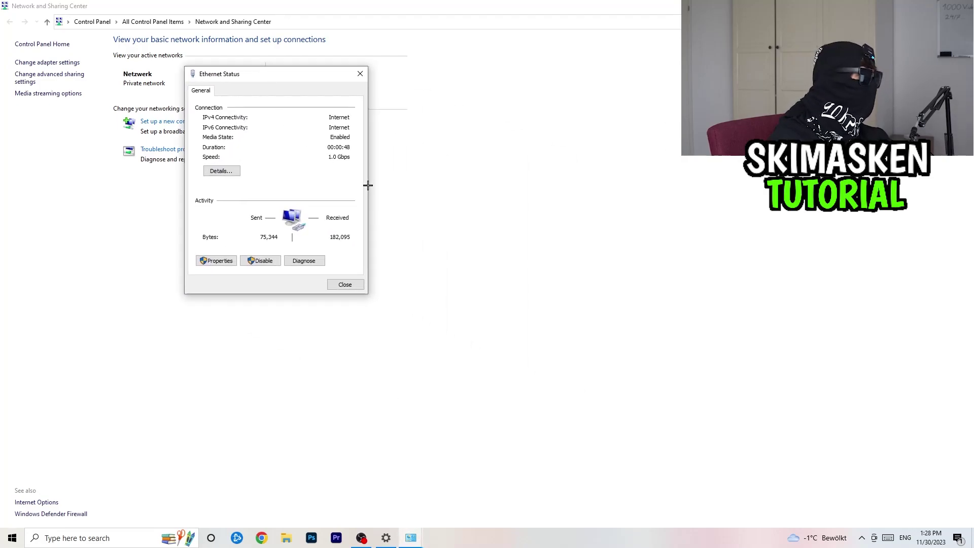
{"action": "left_click", "coordinate": [221, 261]}
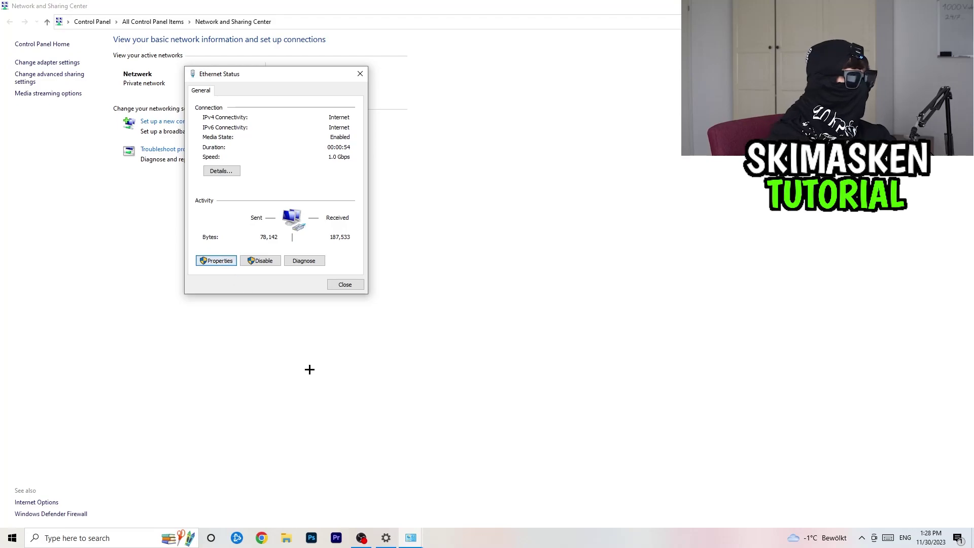
{"action": "left_click_drag", "start_coordinate": [296, 85], "coordinate": [495, 102]}
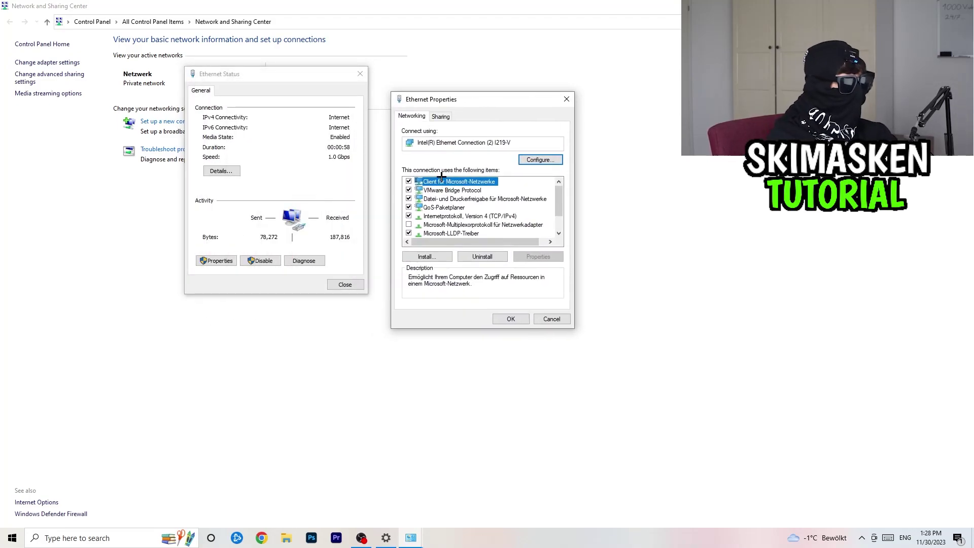
- Switch the Ethernet connection's TCP/IPv4 properties to a manually specified IP address and dismiss the dialog without saving
{"action": "double_click", "coordinate": [446, 215]}
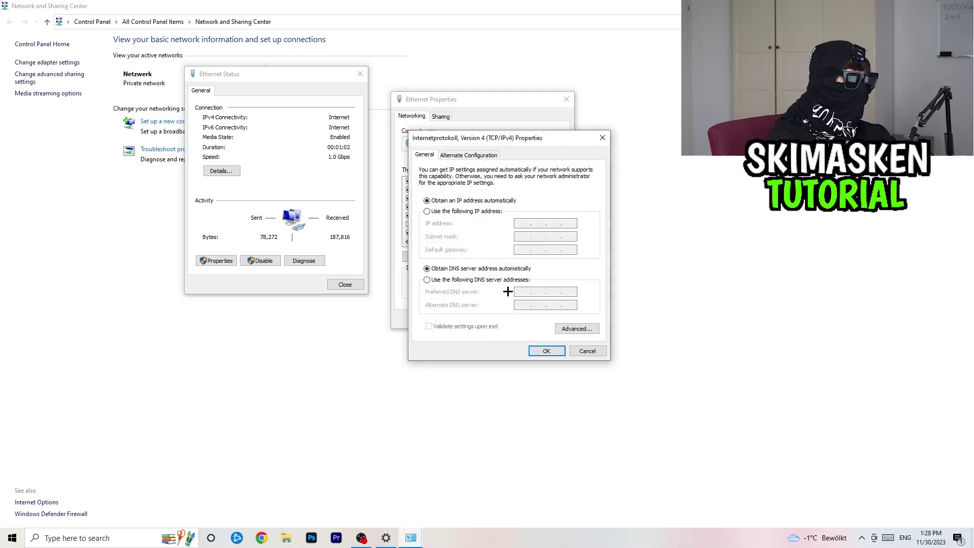
{"action": "left_click", "coordinate": [459, 212]}
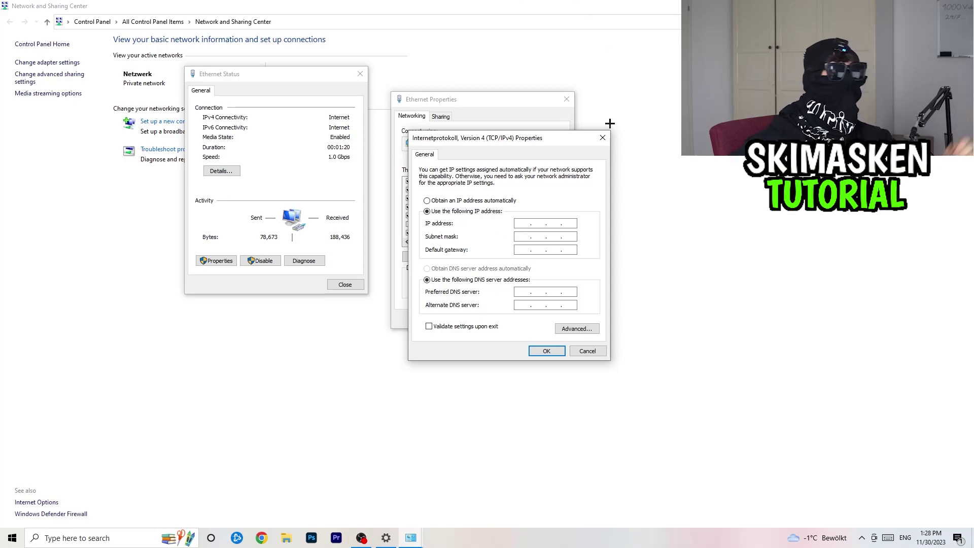
{"action": "left_click", "coordinate": [603, 137]}
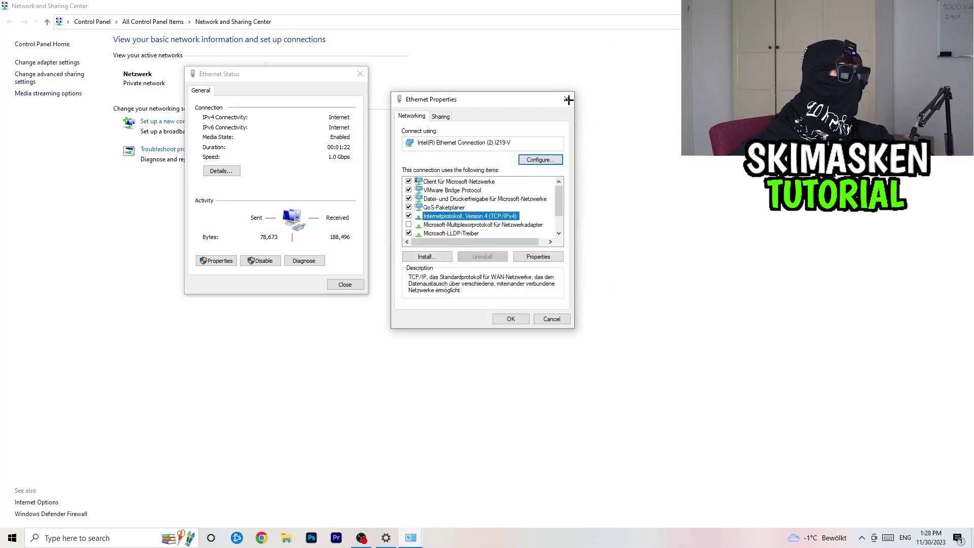
- Close the Ethernet Properties, Ethernet Status, and Network and Sharing Center windows
{"action": "left_click", "coordinate": [566, 99]}
{"action": "left_click", "coordinate": [360, 74]}
{"action": "left_click", "coordinate": [962, 6]}
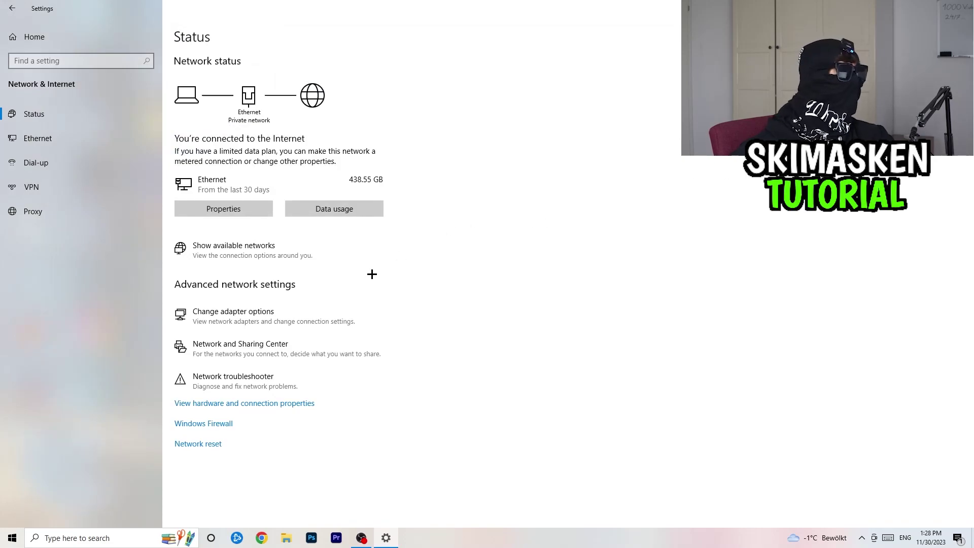
- Run the network troubleshooter on all network adapters, dismiss it without choosing a problem type, and close Settings
{"action": "left_click", "coordinate": [349, 377]}
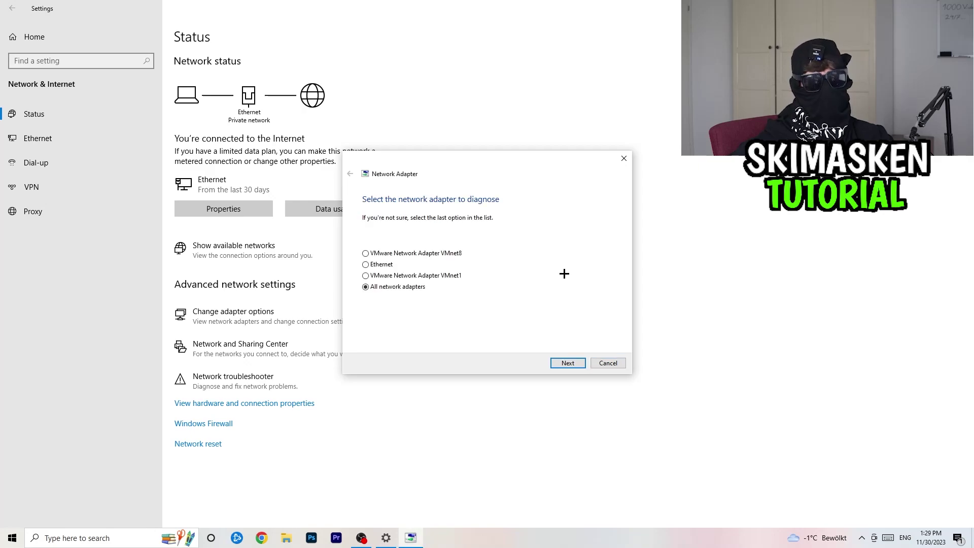
{"action": "left_click", "coordinate": [568, 362]}
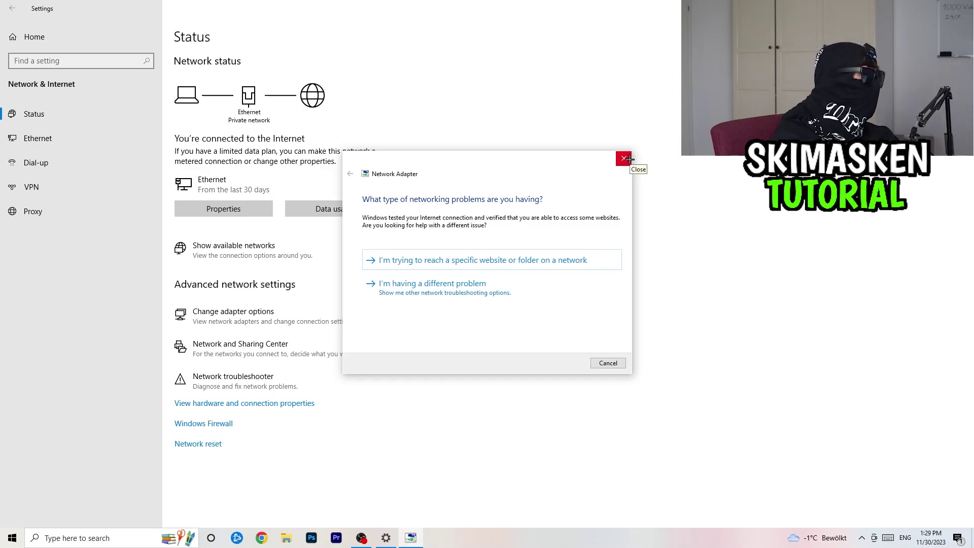
{"action": "left_click", "coordinate": [624, 159]}
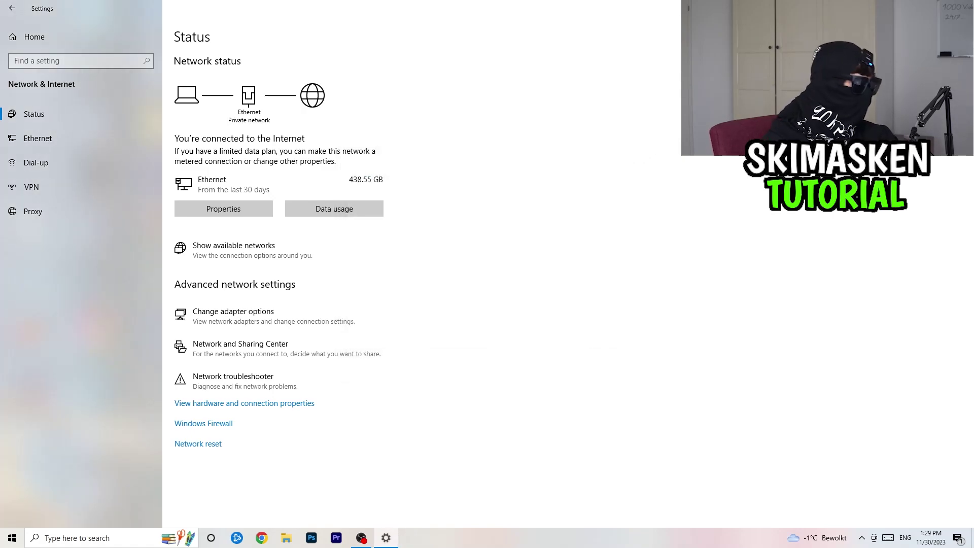
{"action": "key", "text": "alt+F4"}
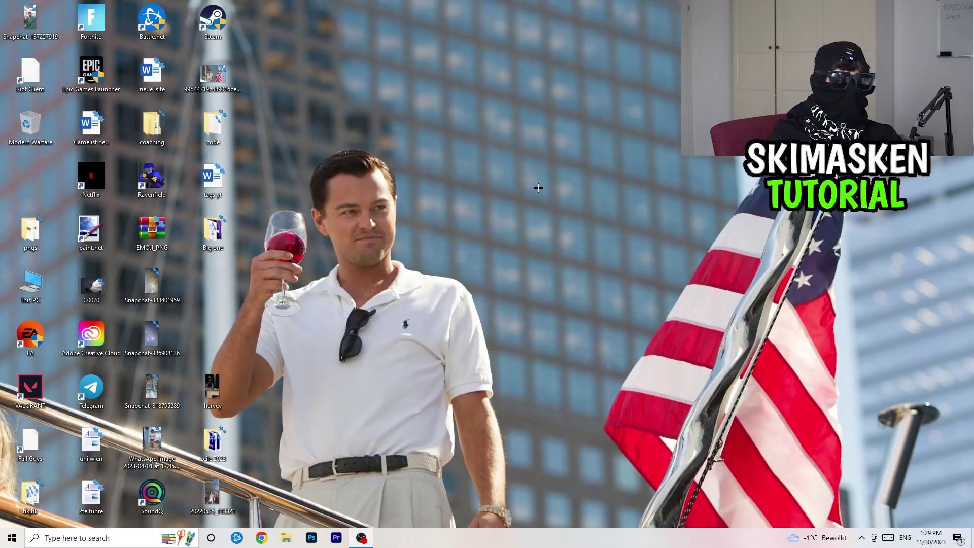
- Check the Windows Update page under Update & Security in Windows Settings and close Settings
{"action": "key", "text": "super"}
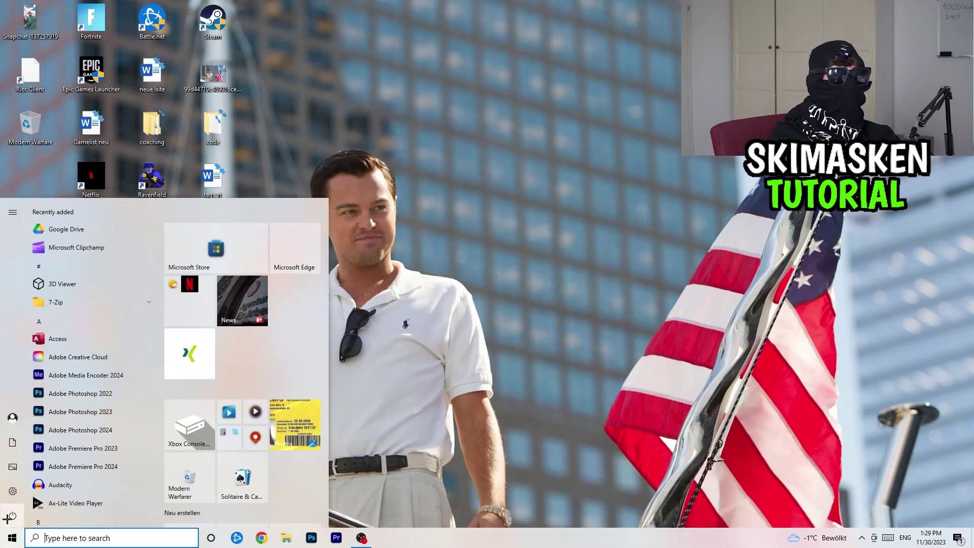
{"action": "left_click", "coordinate": [13, 490]}
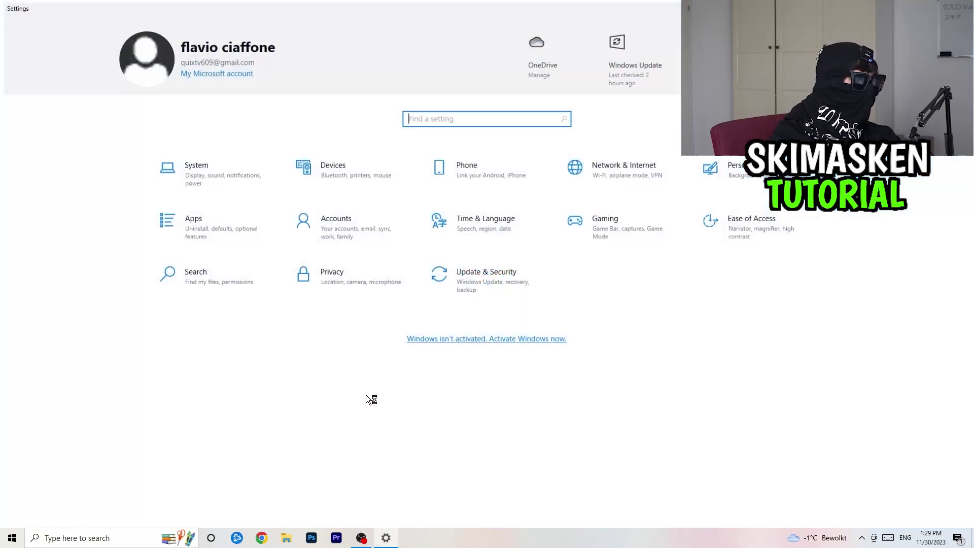
{"action": "left_click", "coordinate": [474, 271]}
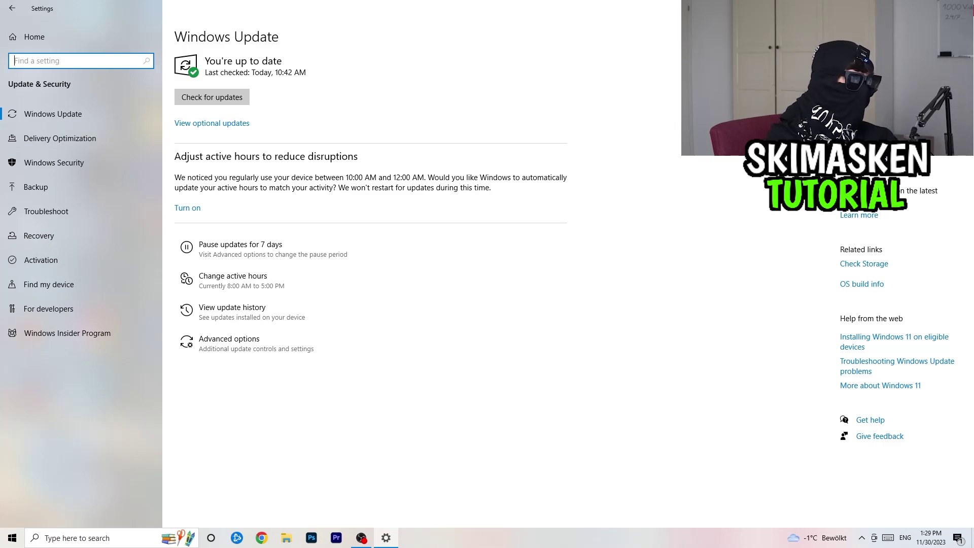
{"action": "key", "text": "alt+F4"}
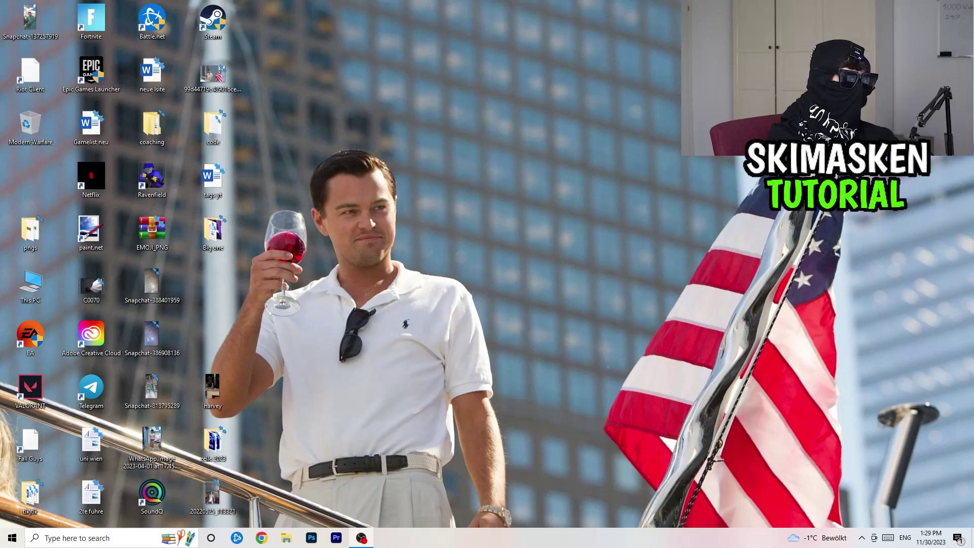